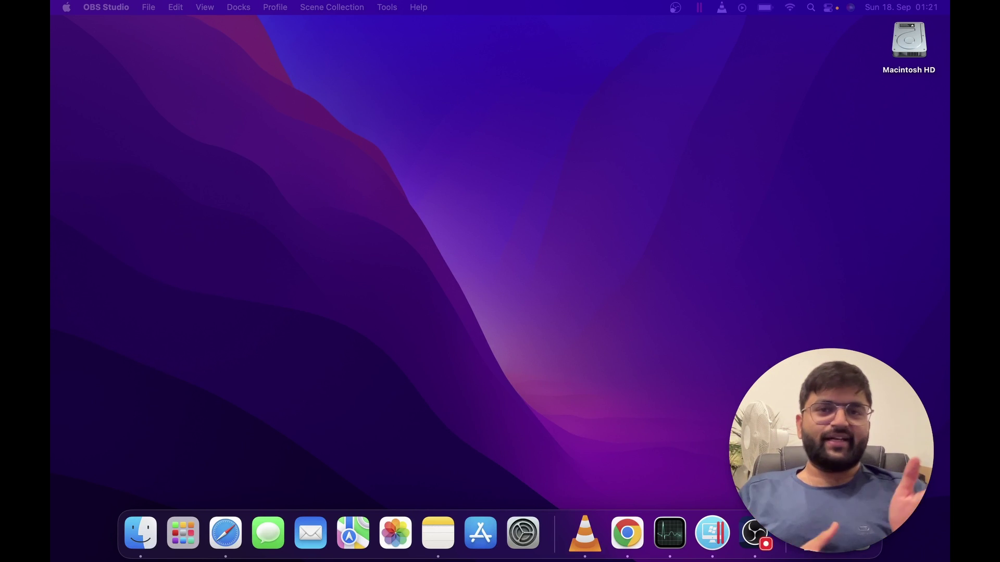
- View the macOS version and hardware overview of this Mac, and close the information window
click(243, 100)
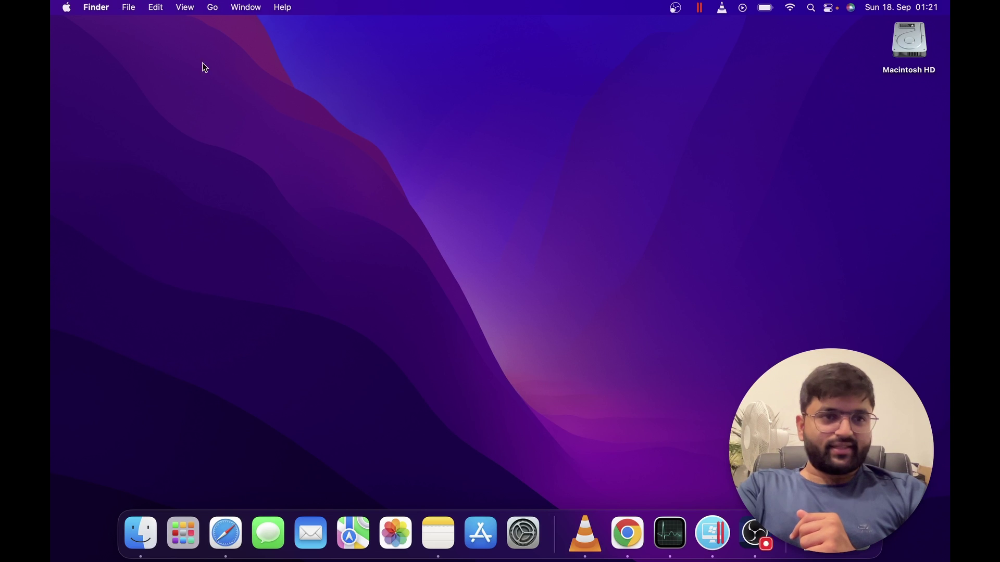
click(67, 7)
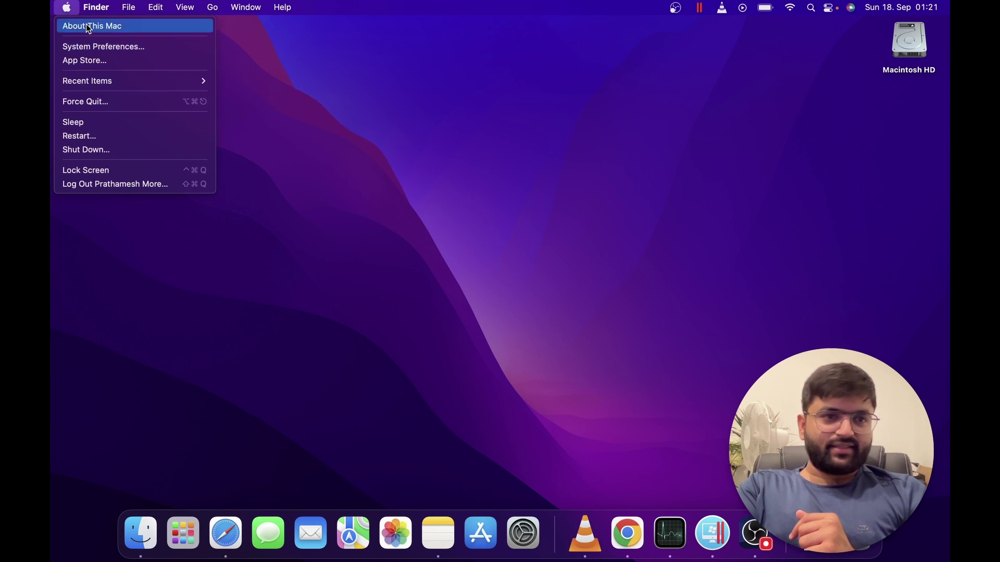
click(316, 82)
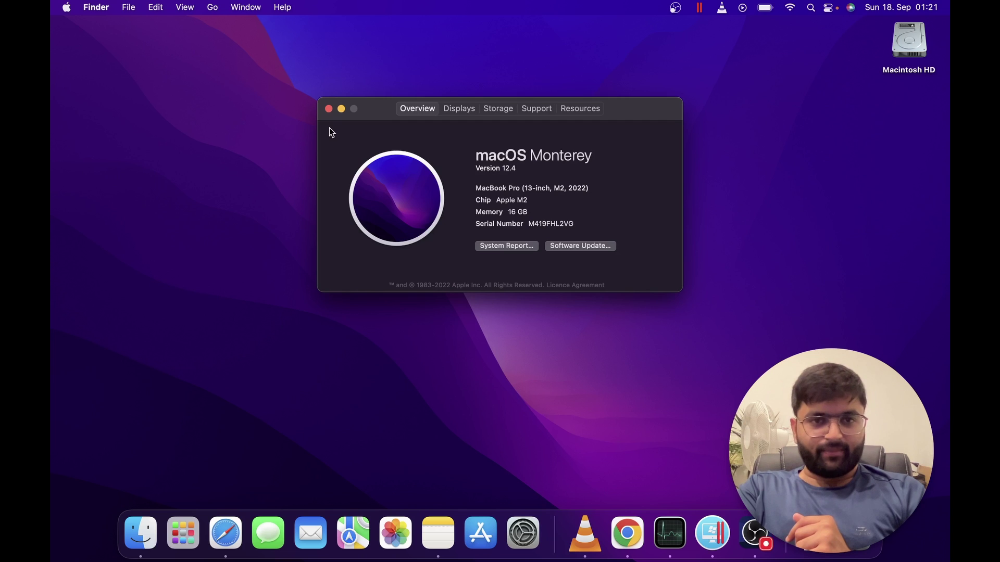
click(329, 108)
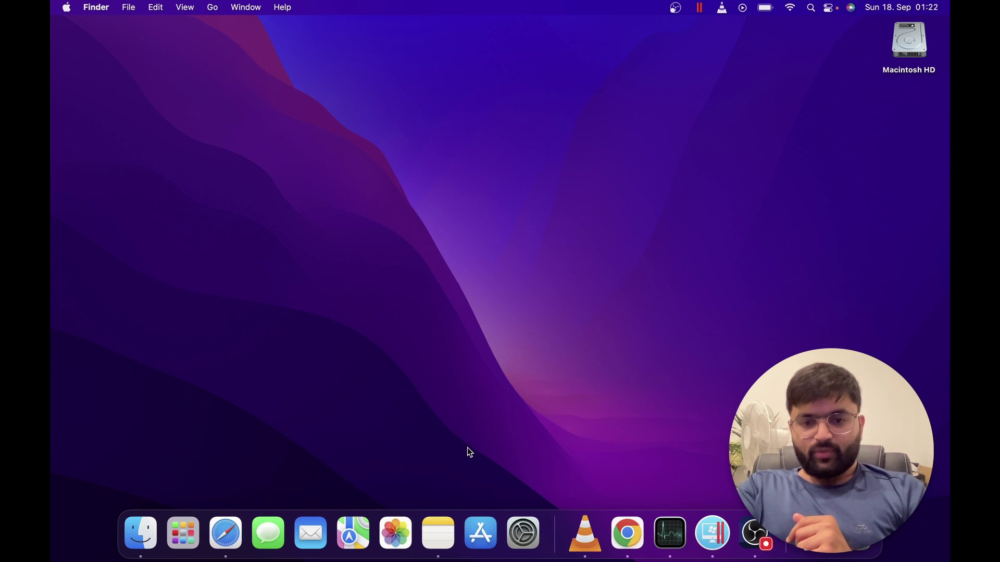
- Open the App Store and search it for "parallels"
click(473, 532)
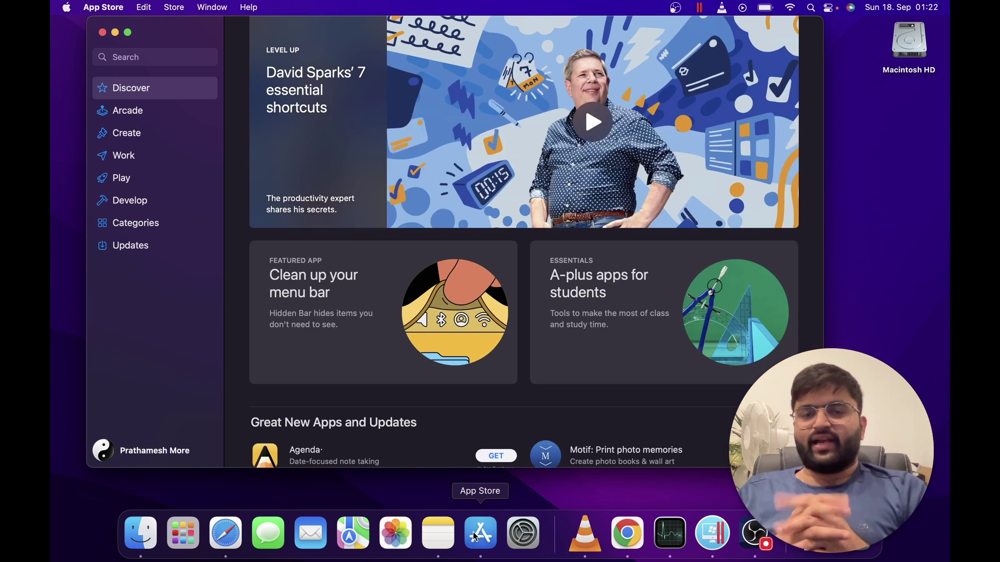
click(176, 57)
text(p)
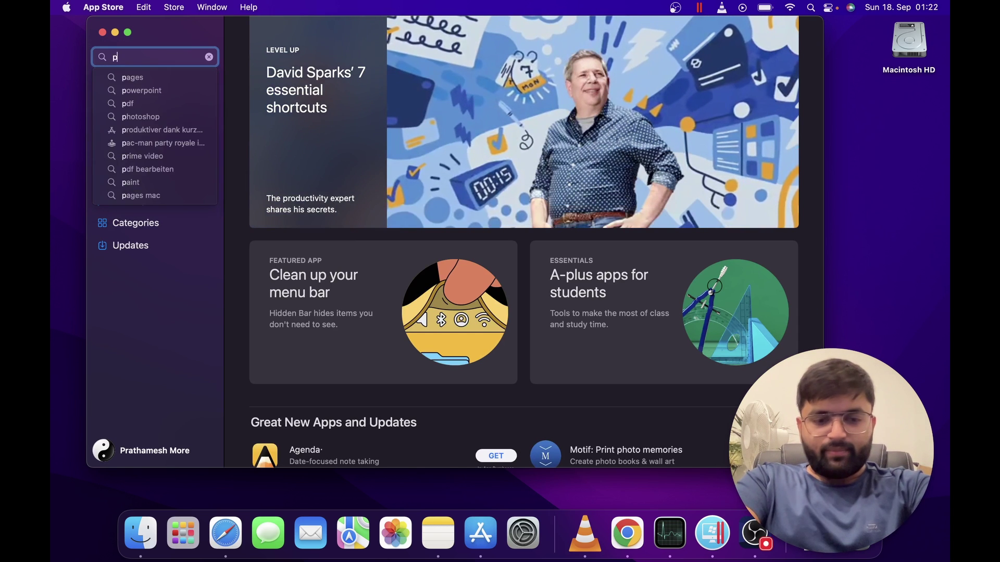
text(arall)
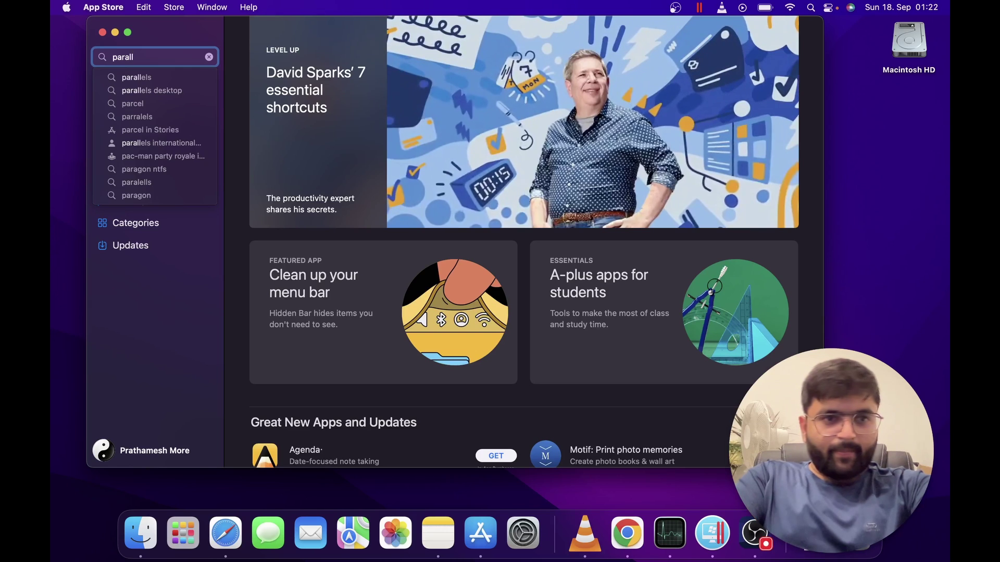
key(Down)
key(Return)
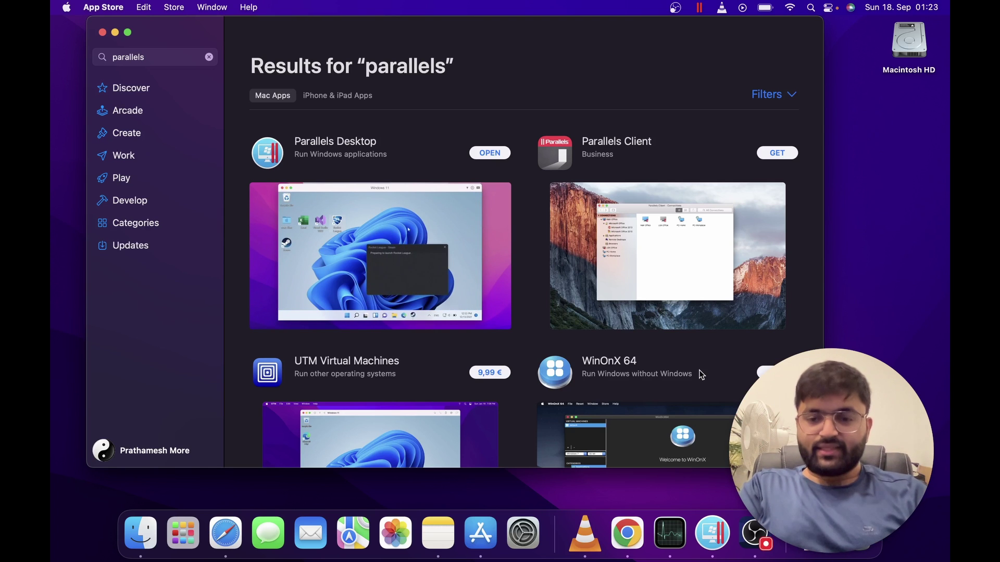
- Switch to the Parallels Desktop Control Center and start a new virtual machine, continuing past the M1 chip information
right_click(706, 545)
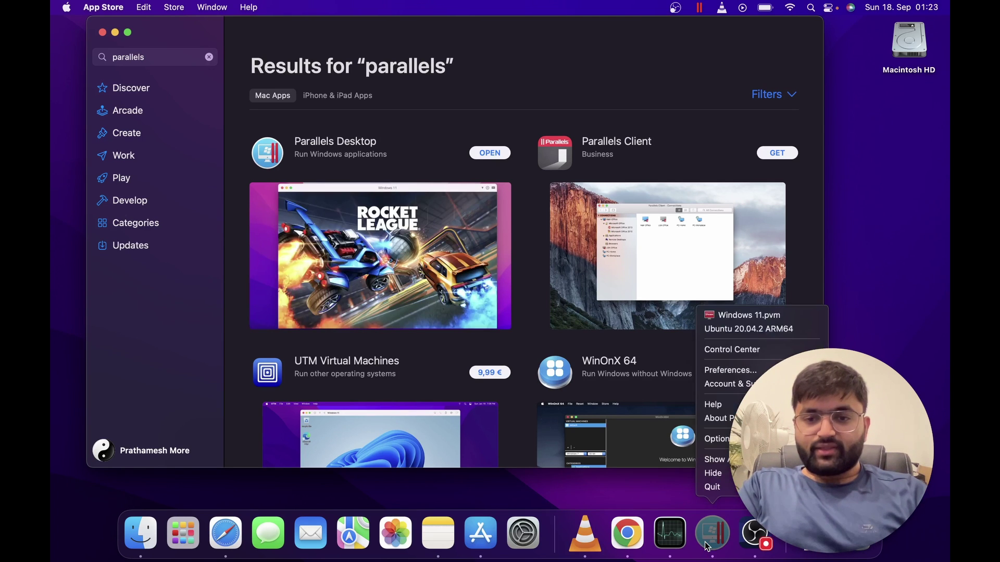
click(719, 348)
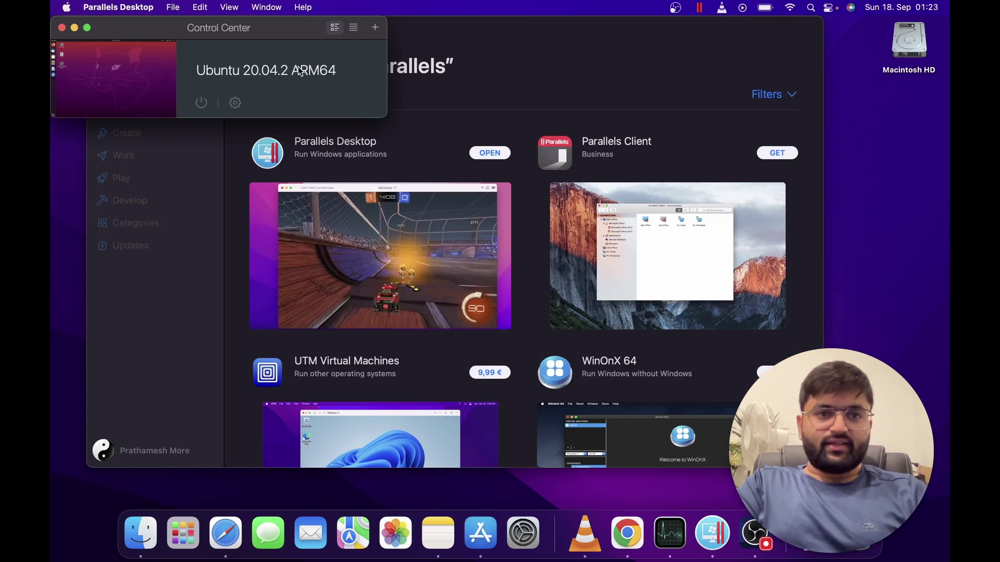
click(374, 28)
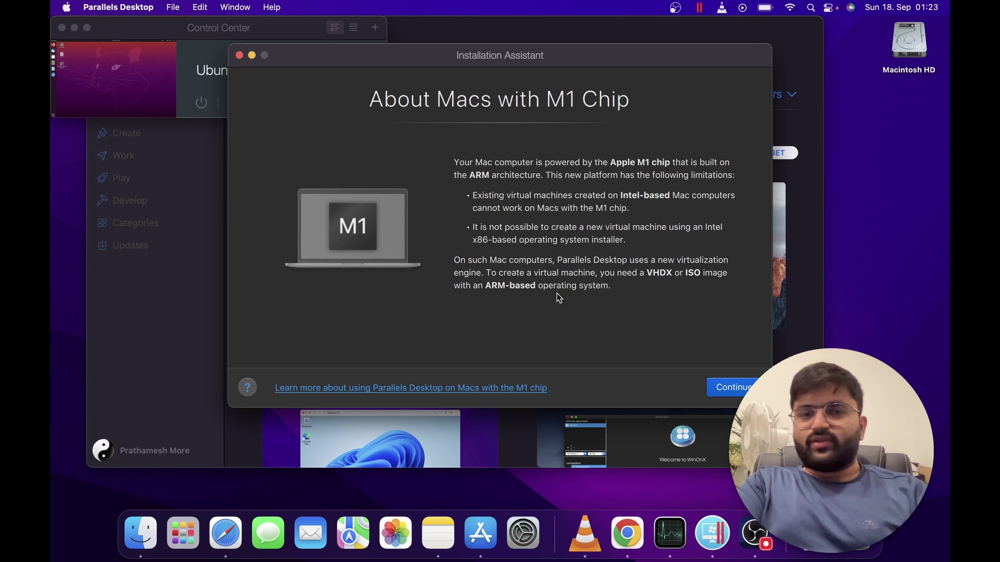
click(711, 386)
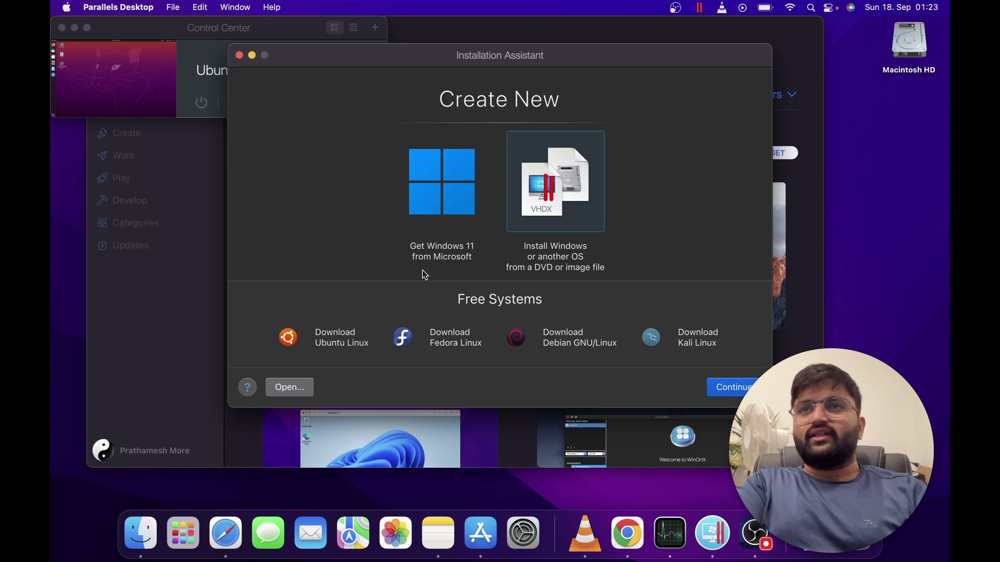
- Choose Get Windows 11 from Microsoft as the new system and start installing Windows
click(434, 204)
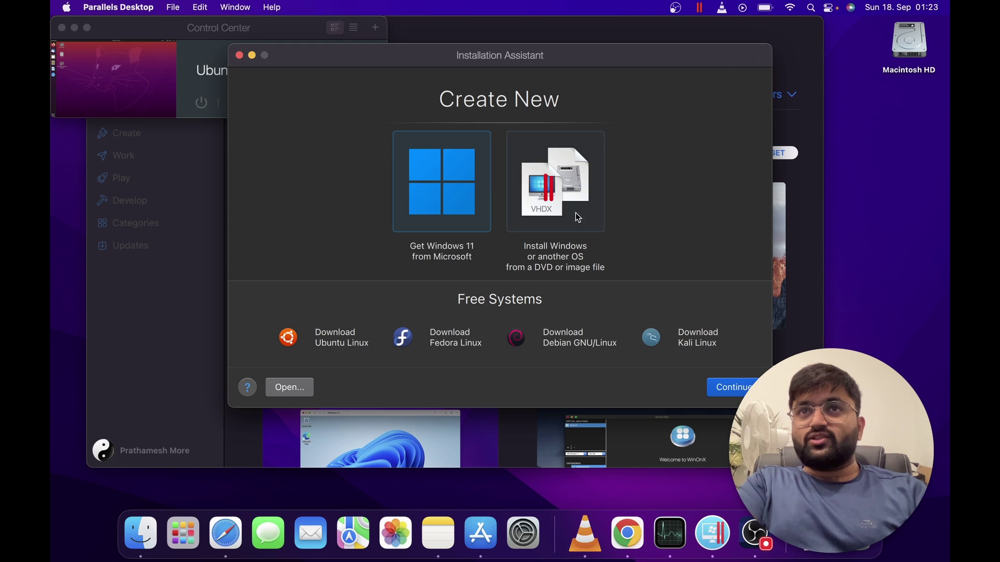
click(540, 210)
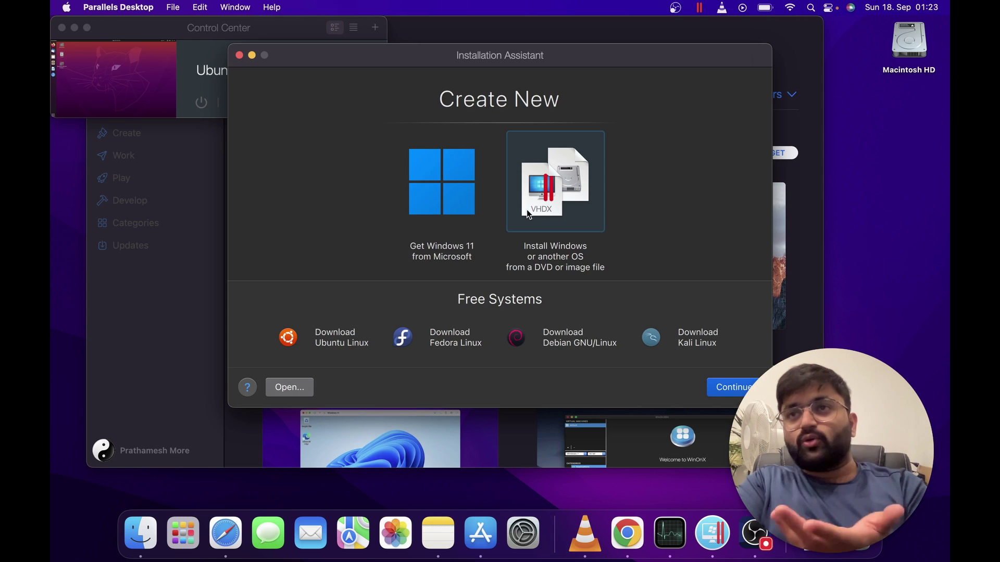
click(418, 214)
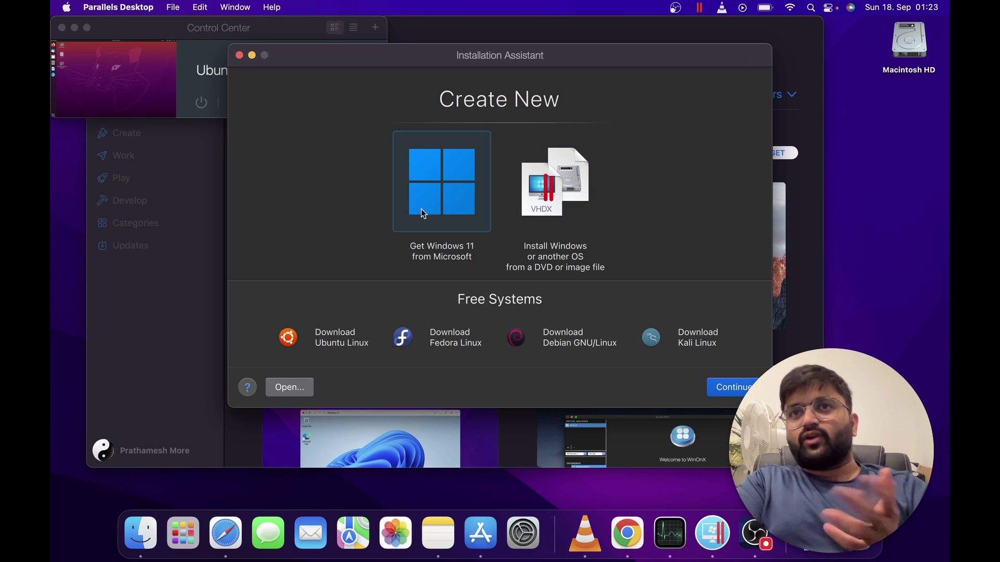
click(736, 391)
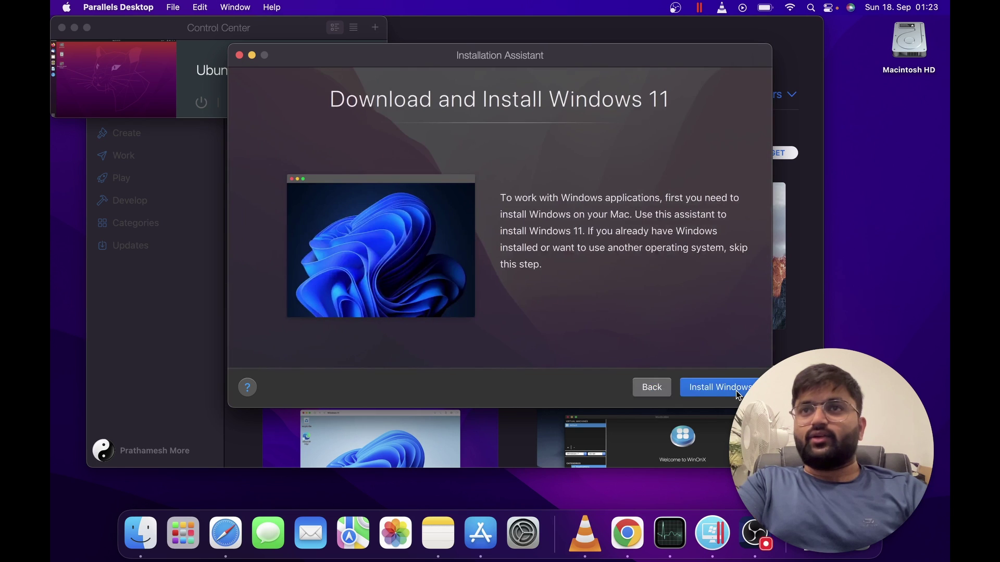
click(736, 390)
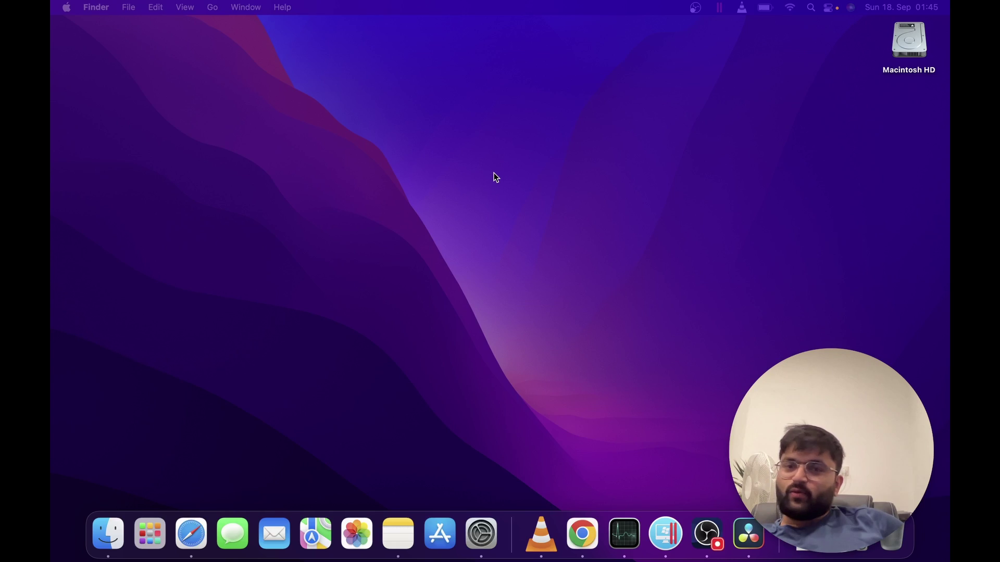
- Close the Firefox window in Ubuntu and the Edge window in Windows 11, and return to the macOS desktop
key(ctrl+Right)
key(ctrl+Right)
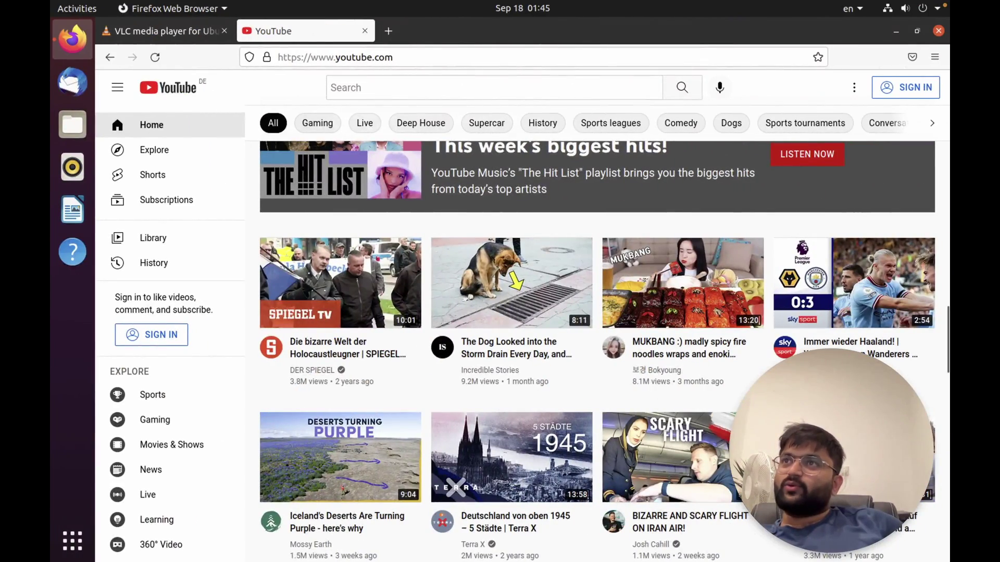
click(938, 30)
key(ctrl+Left)
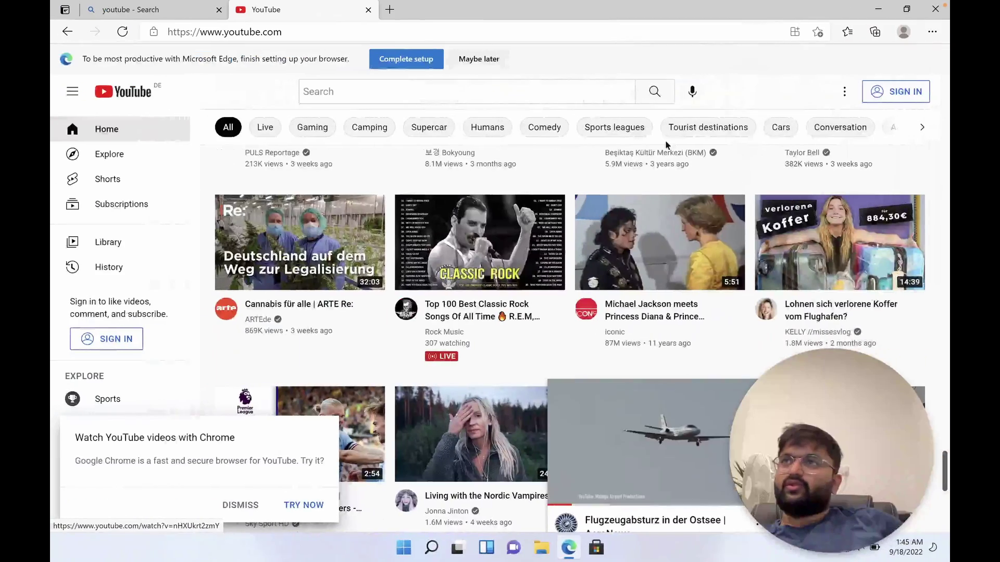
click(936, 10)
key(ctrl+Left)
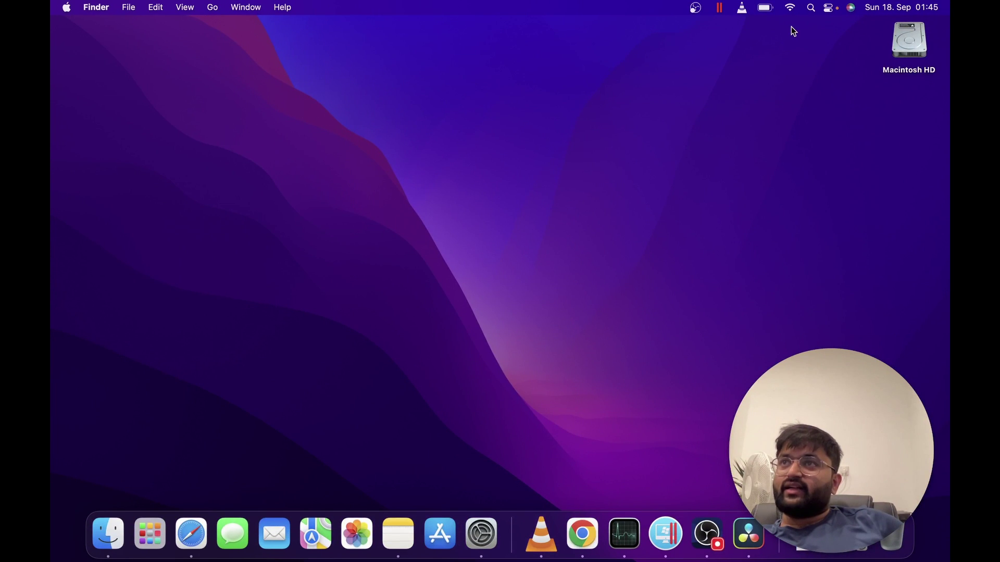
- Show the full-screen Windows 11 and Ubuntu desktops in turn and return to the macOS desktop
key(ctrl+Right)
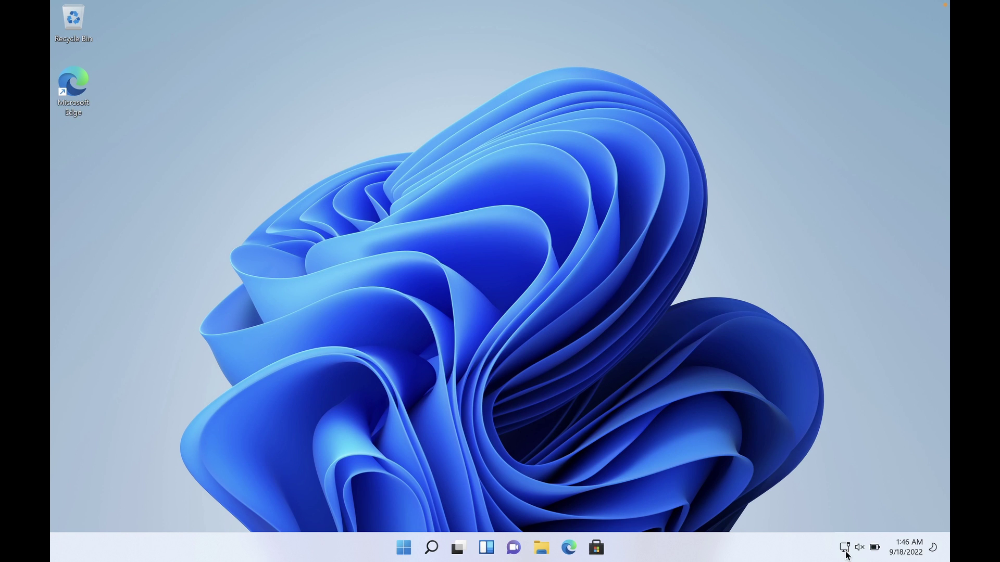
key(ctrl+Right)
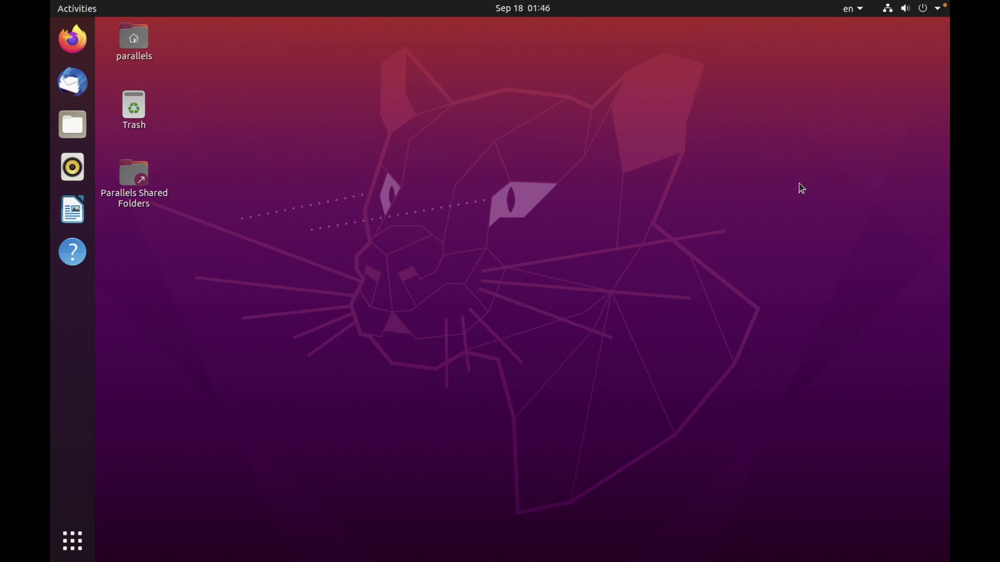
key(ctrl+Left)
key(ctrl+Left)
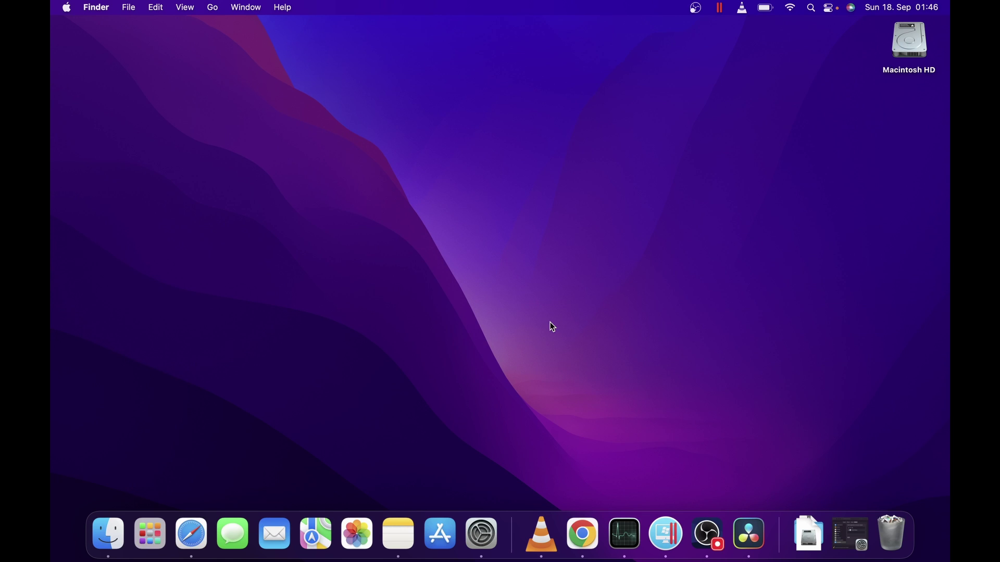
- Go through all full-screen spaces past Windows 11 and Ubuntu to the Finder's Movies folder, and return to the macOS desktop
key(ctrl+Right)
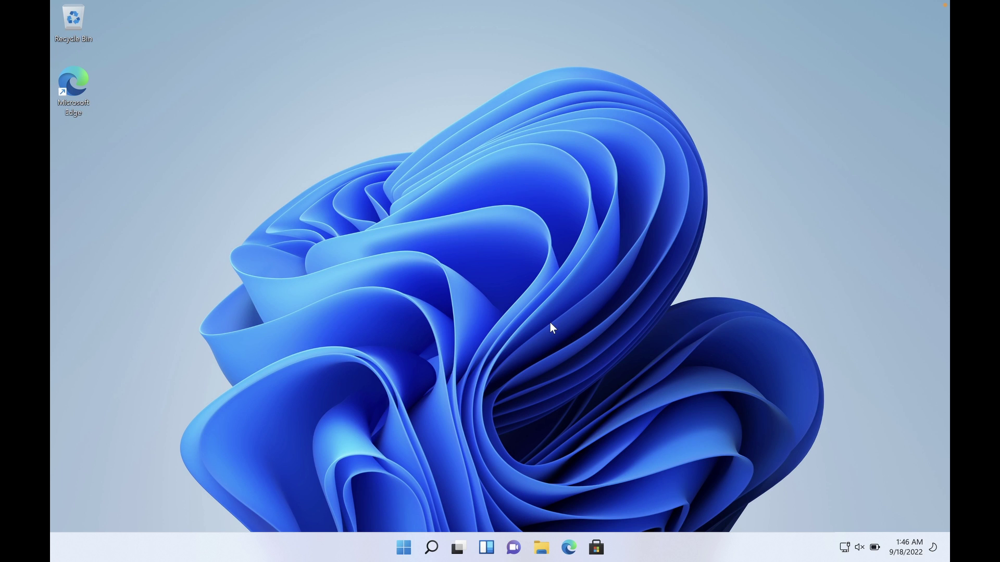
key(ctrl+Right)
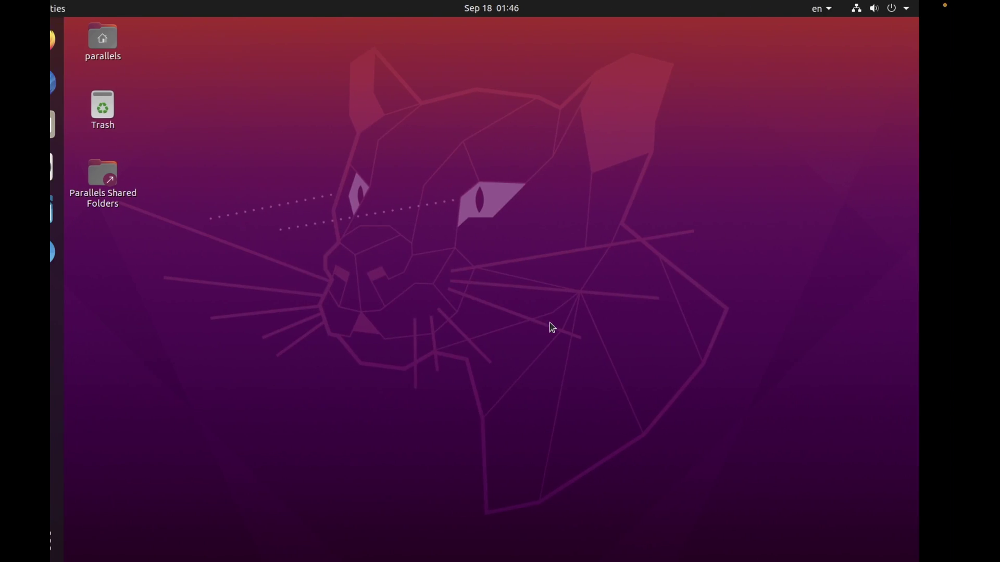
key(ctrl+Right)
key(ctrl+Right)
key(ctrl+Left)
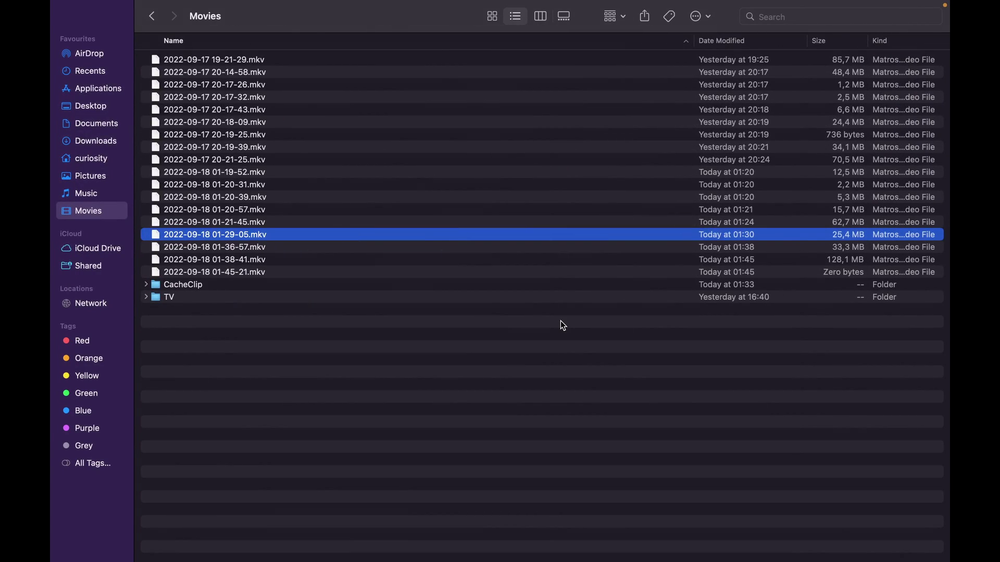
key(ctrl+Right)
key(ctrl+Left)
key(ctrl+Left)
key(ctrl+Left)
key(ctrl+Left)
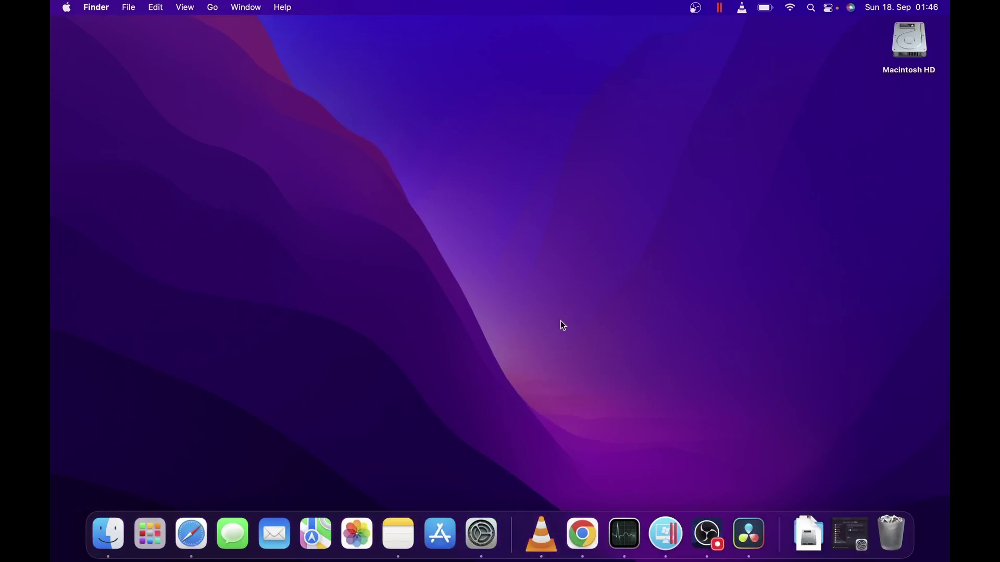
- Switch back and forth twice between the macOS desktop and Ubuntu by way of Windows 11, ending on macOS
key(ctrl+Right)
key(ctrl+Right)
key(ctrl+Left)
key(ctrl+Left)
key(ctrl+Right)
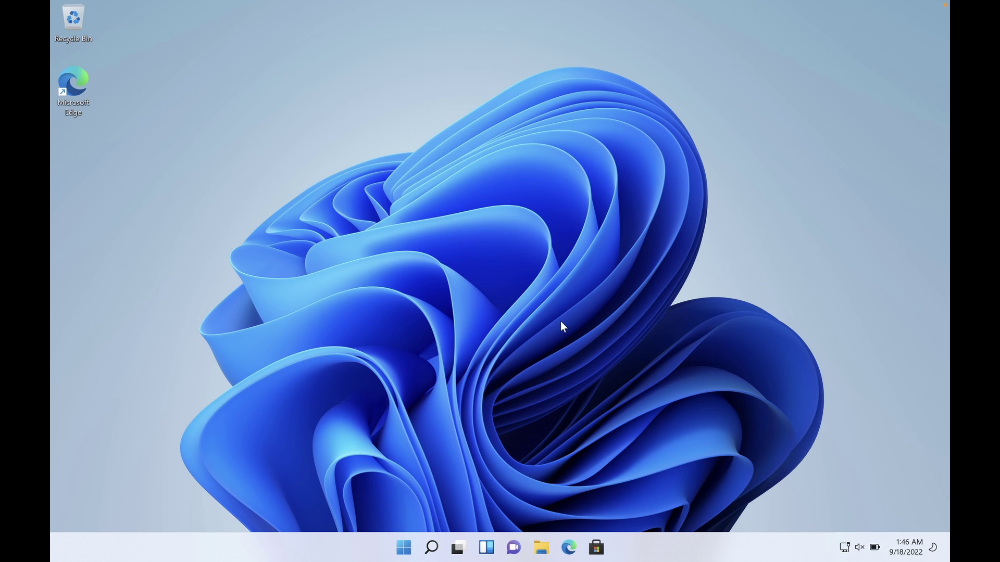
key(ctrl+Right)
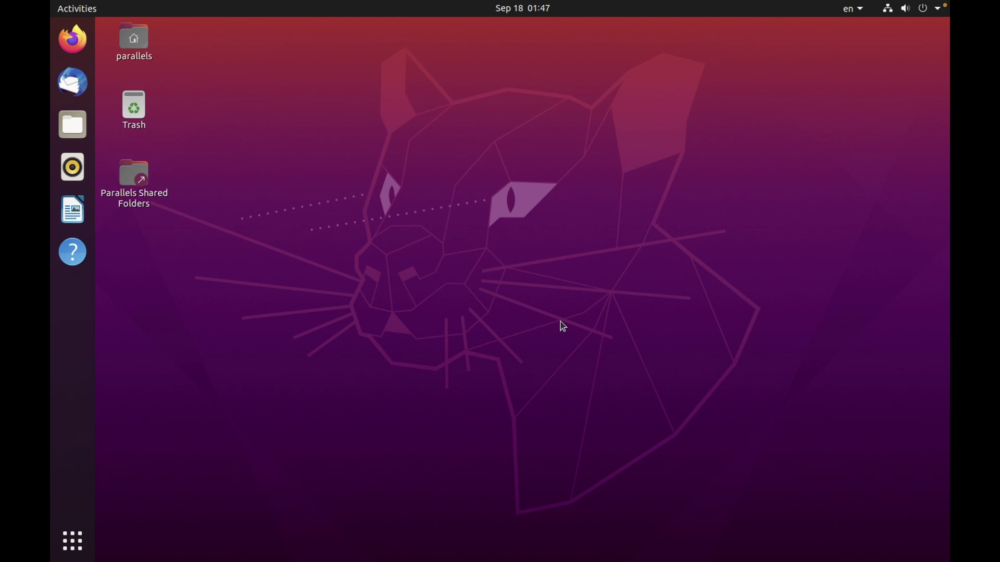
key(ctrl+Left)
key(ctrl+Left)
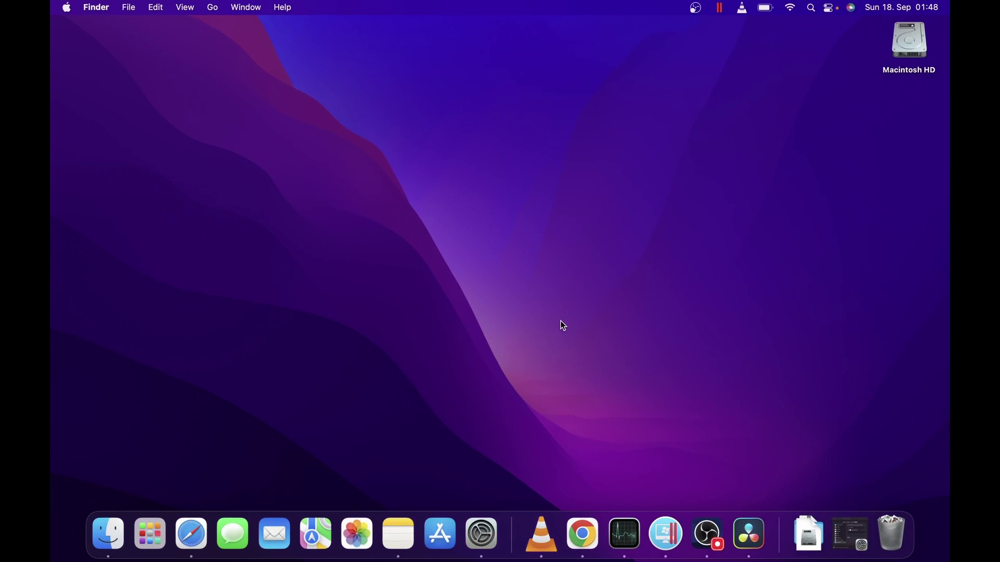
- Move between the Windows 11, Ubuntu and macOS desktops once more, ending on the Ubuntu desktop
key(ctrl+Right)
click(504, 254)
key(ctrl+Right)
key(ctrl+Left)
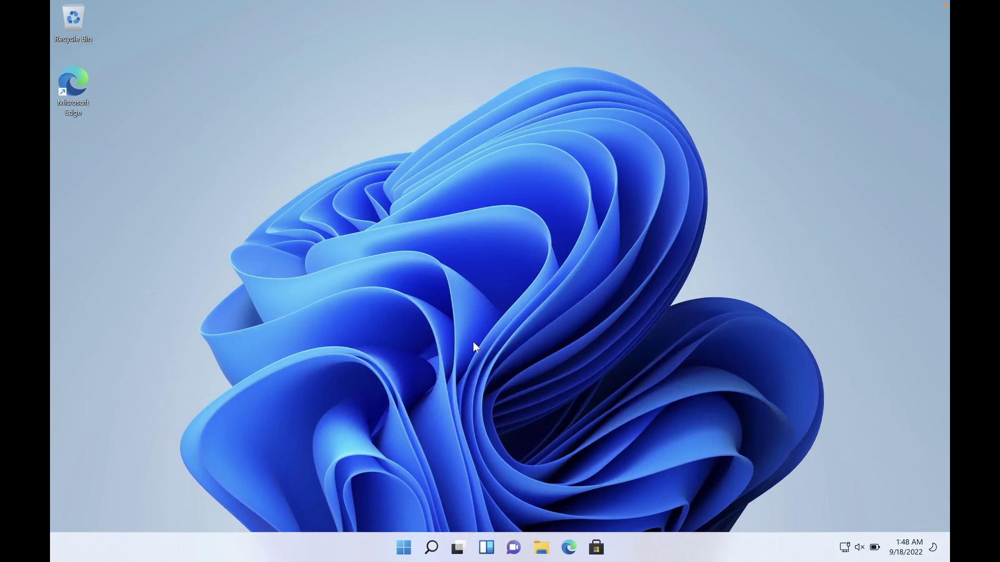
key(ctrl+Left)
key(ctrl+Right)
key(ctrl+Right)
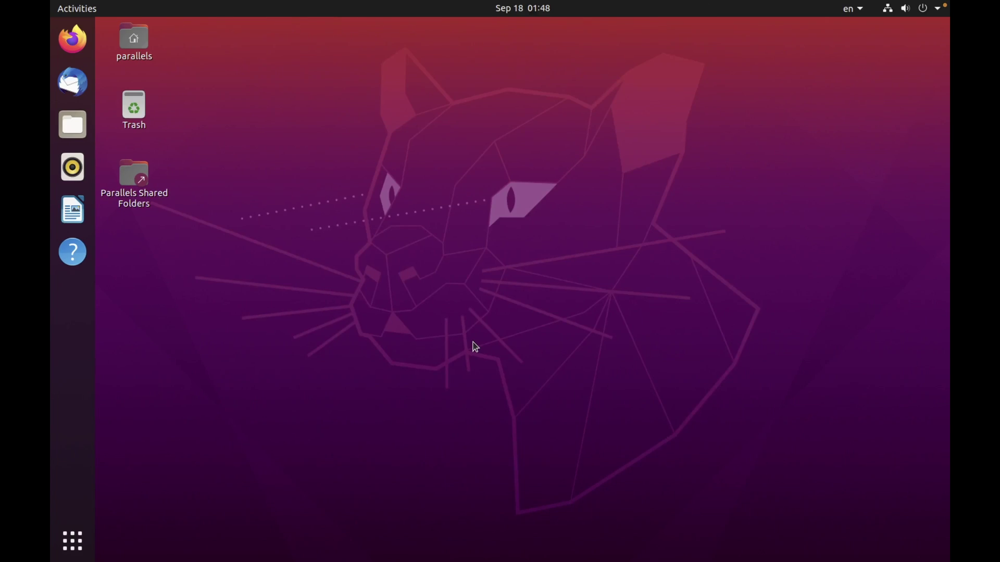